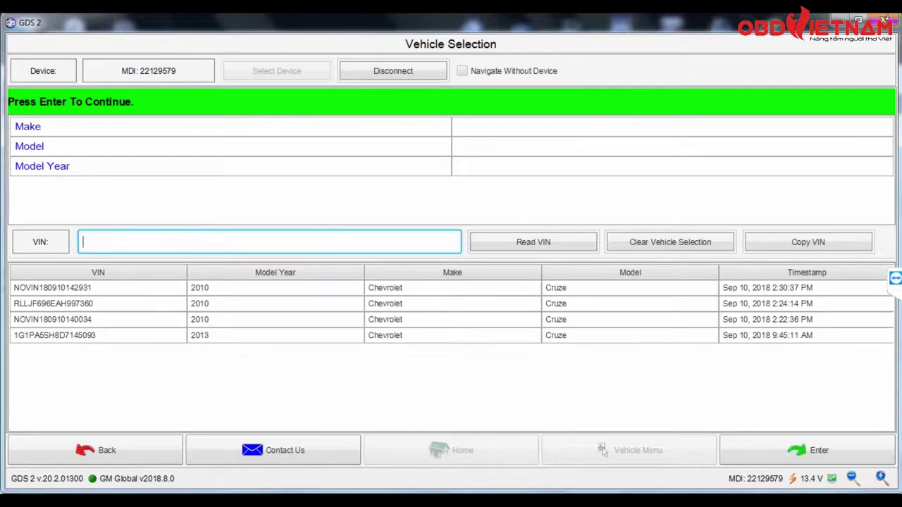
# Step: Identify the vehicle as a 2010 Chevrolet Cruze and open its Module Diagnostics list
pyautogui.click(764, 456)
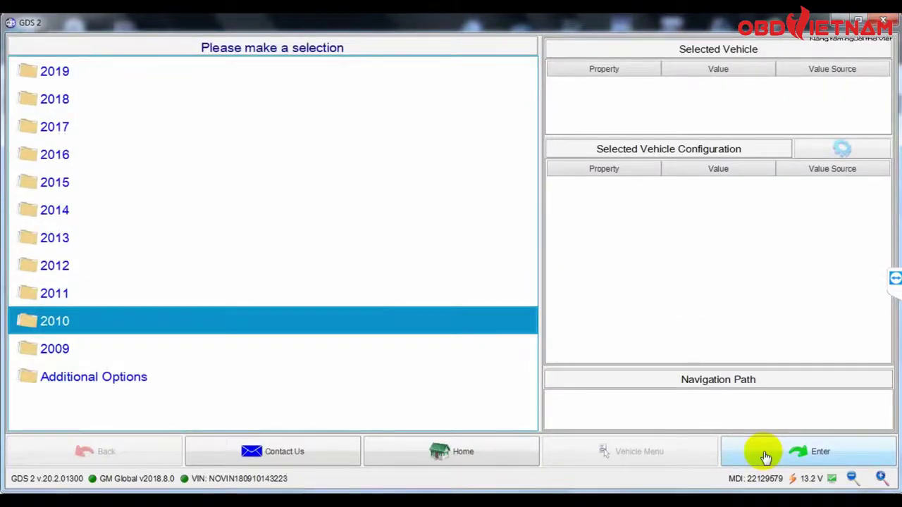
pyautogui.click(763, 455)
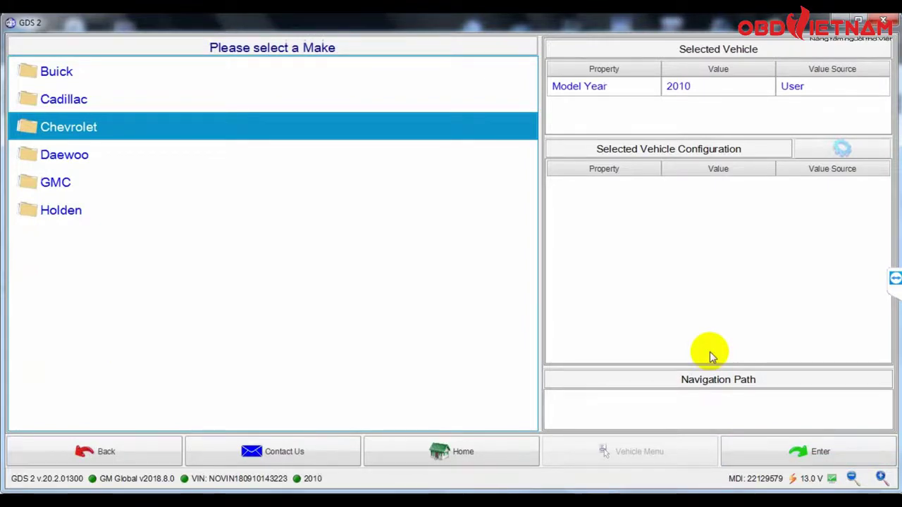
pyautogui.click(783, 457)
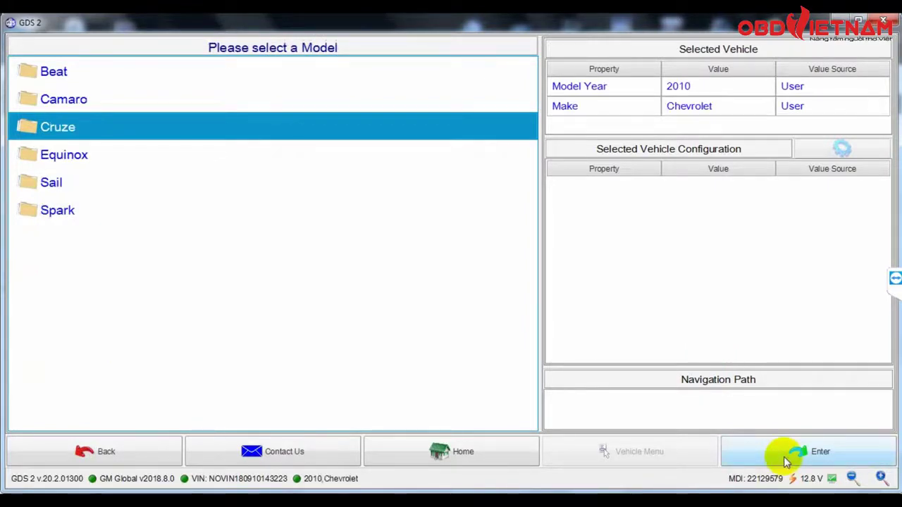
pyautogui.click(784, 457)
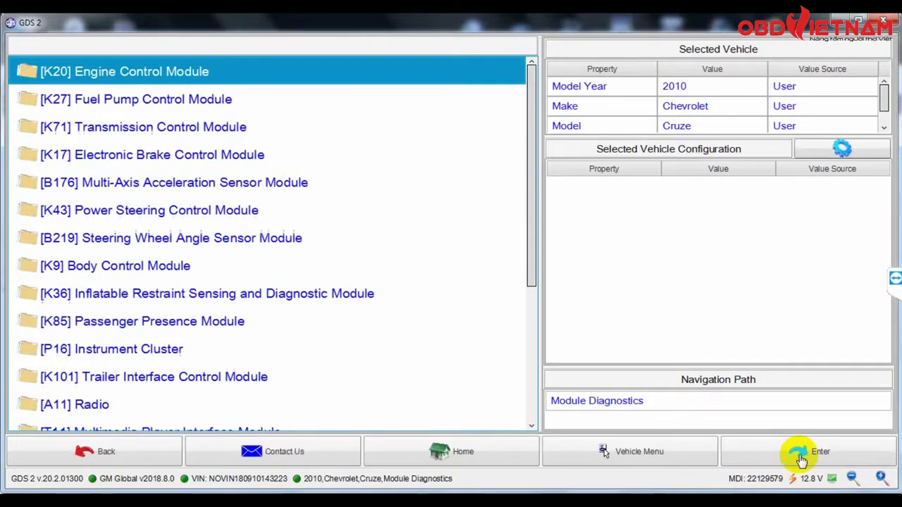
# Step: Display the Engine Control Module's DTCs with transmission type Automatic, and inspect the status details of codes P0223 and P2122
pyautogui.click(802, 460)
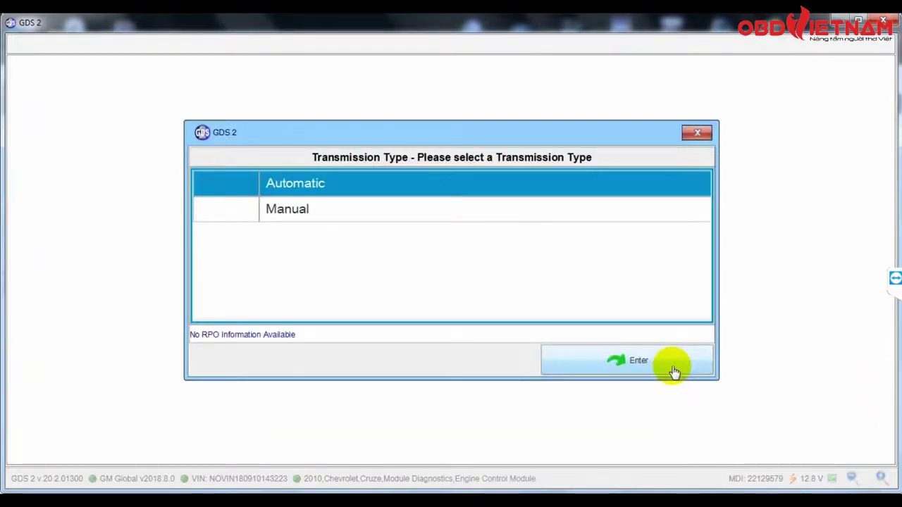
pyautogui.click(673, 370)
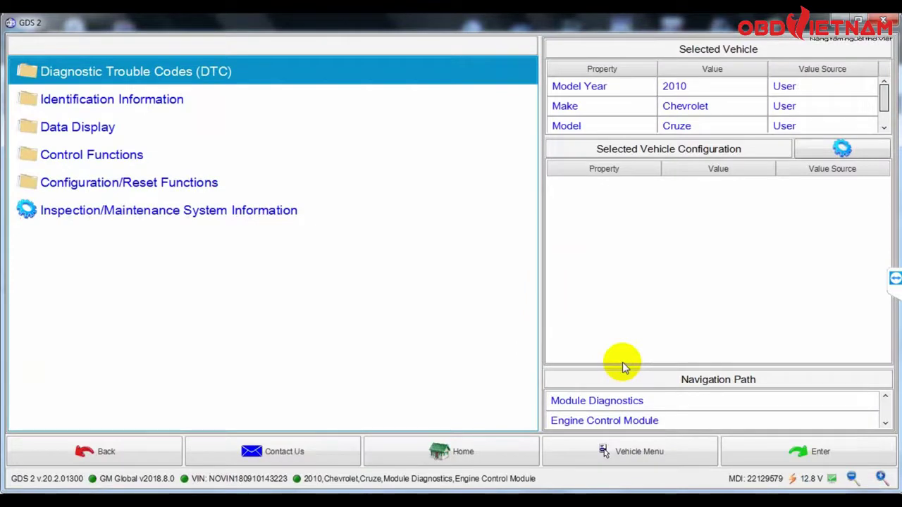
pyautogui.click(818, 455)
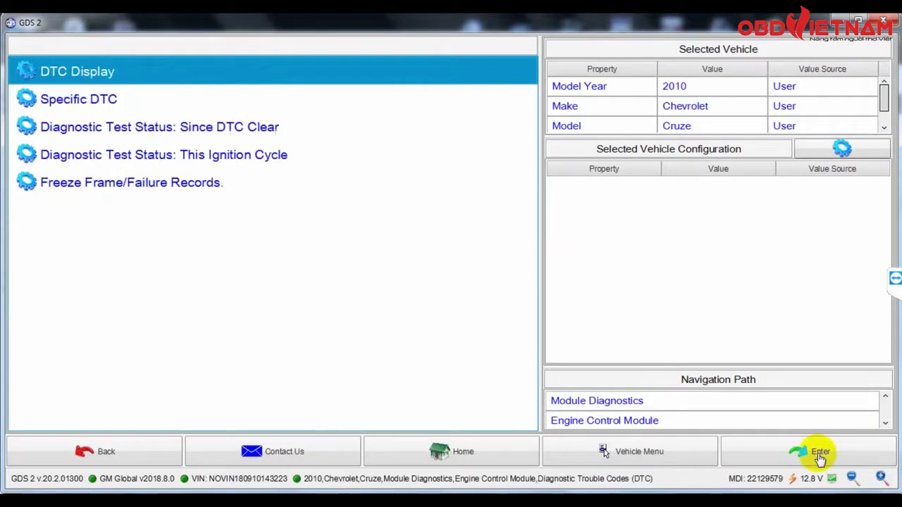
pyautogui.click(818, 454)
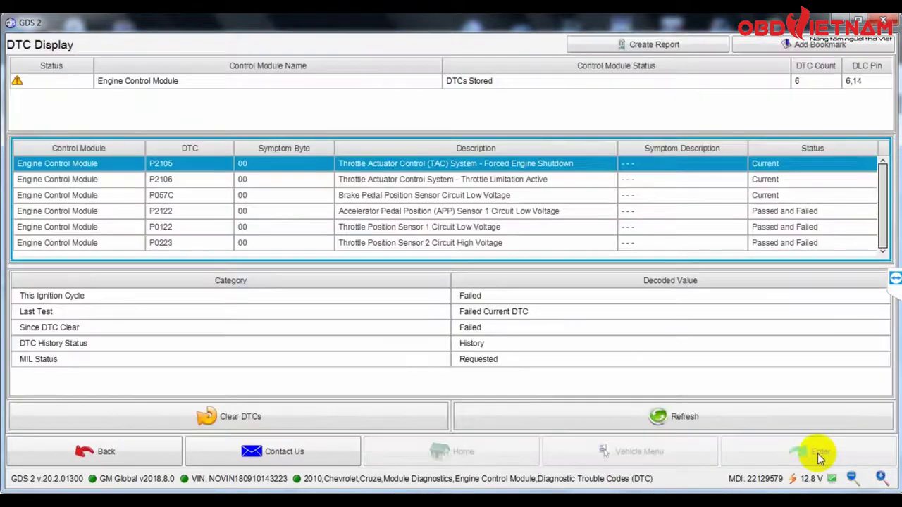
pyautogui.click(386, 245)
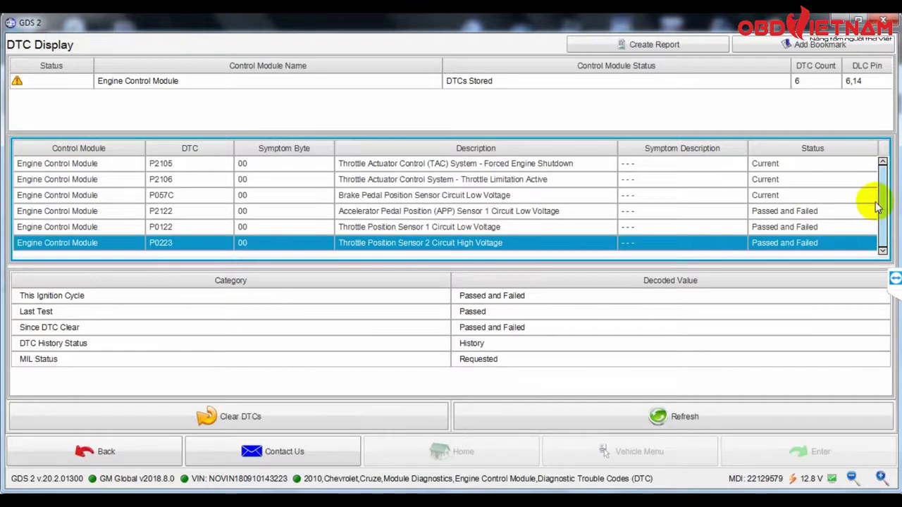
pyautogui.click(473, 211)
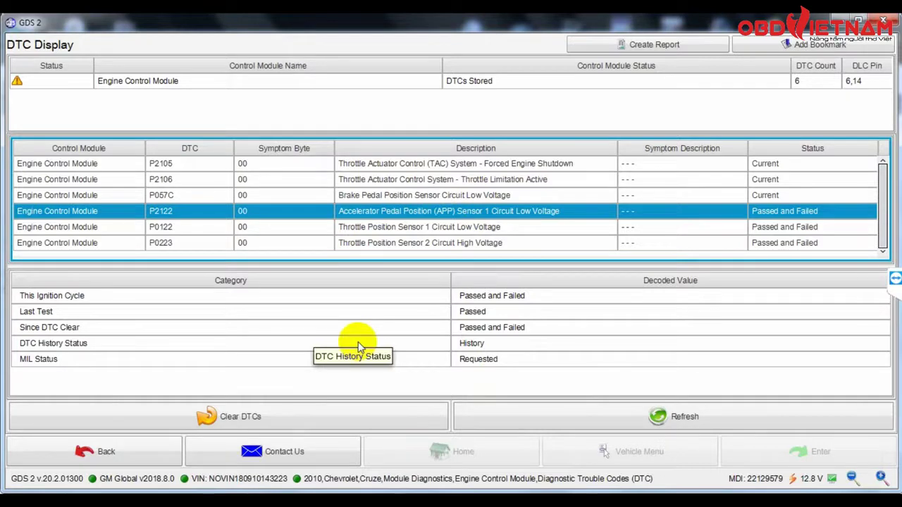
# Step: Clear all DTCs from the Engine Control Module, refresh the code list, and leave the module's diagnostics
pyautogui.click(270, 426)
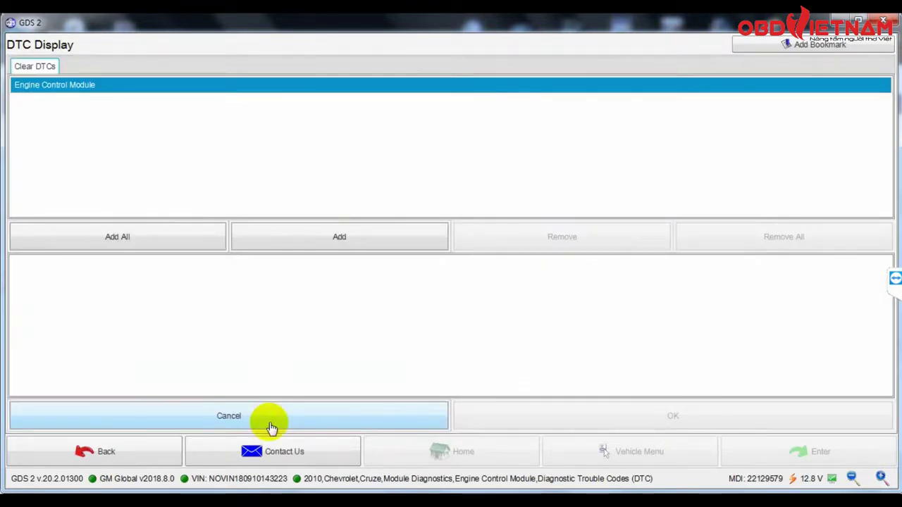
pyautogui.click(175, 236)
pyautogui.click(640, 416)
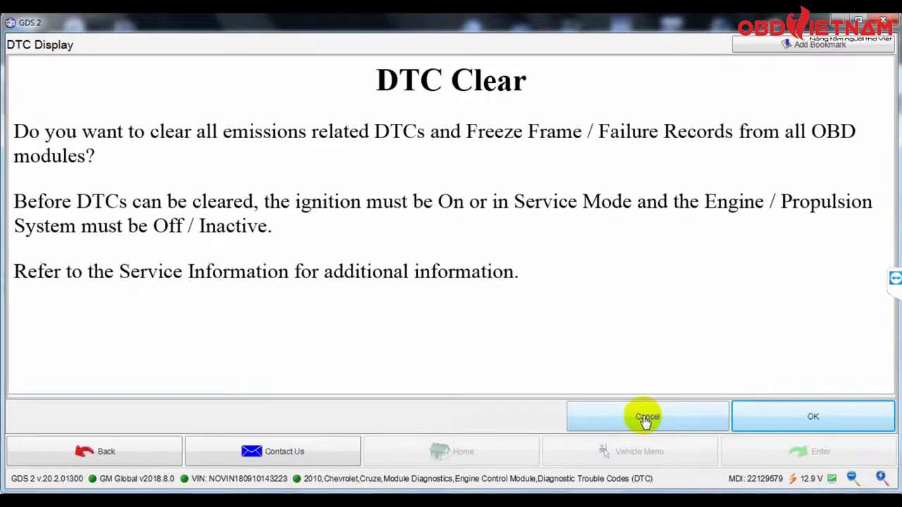
pyautogui.click(780, 419)
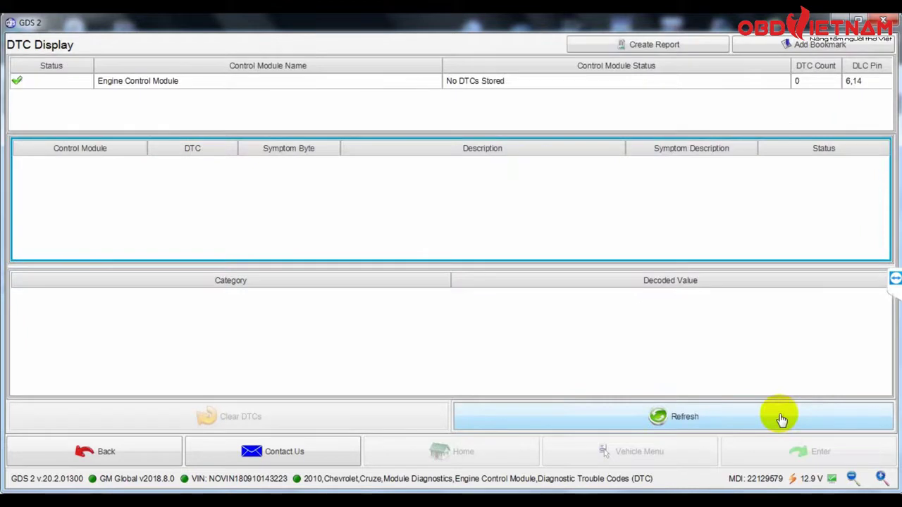
pyautogui.click(781, 419)
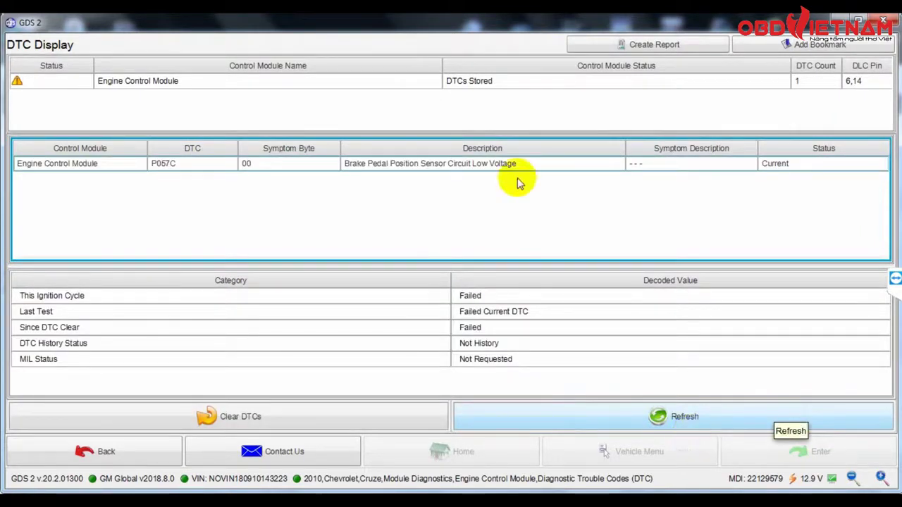
pyautogui.click(124, 458)
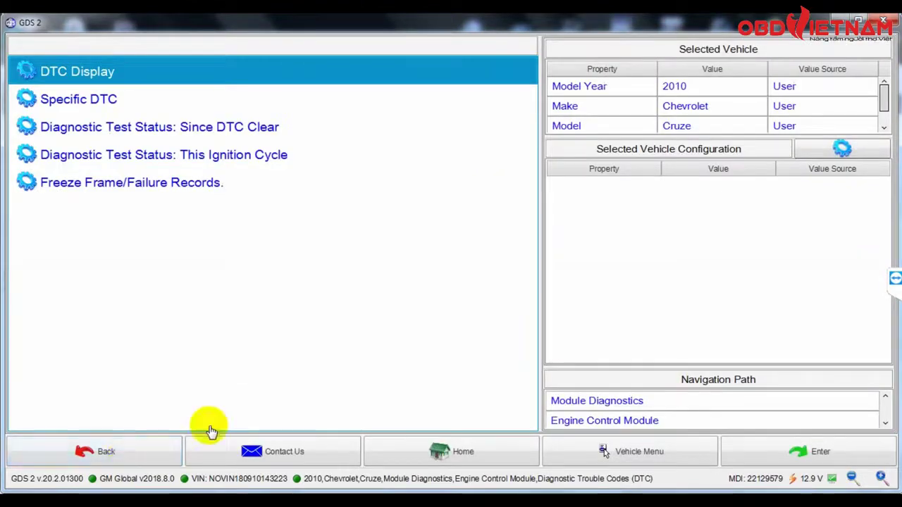
pyautogui.click(423, 446)
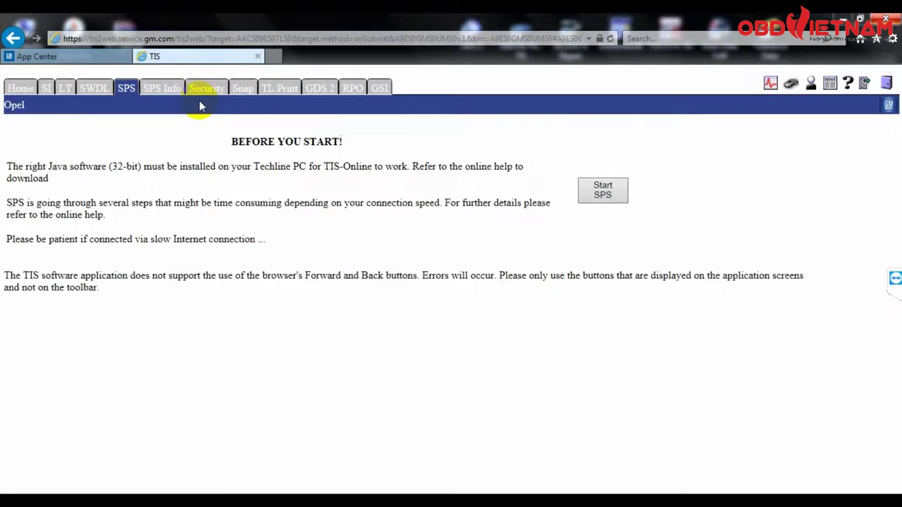
# Step: Start SPS from the TIS page in the browser and install the TIS2Web IVCS5B COM Proxy and Tech2 J2534 Driver version 7
pyautogui.click(602, 187)
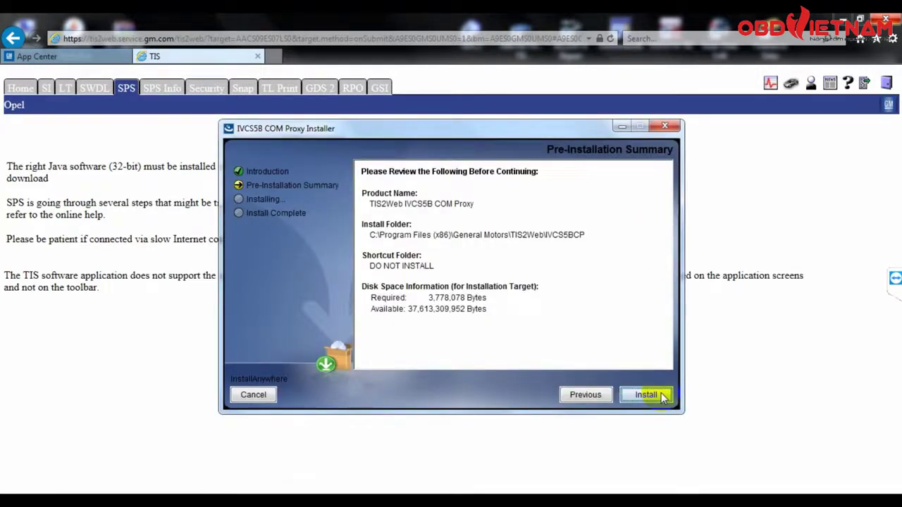
pyautogui.click(647, 395)
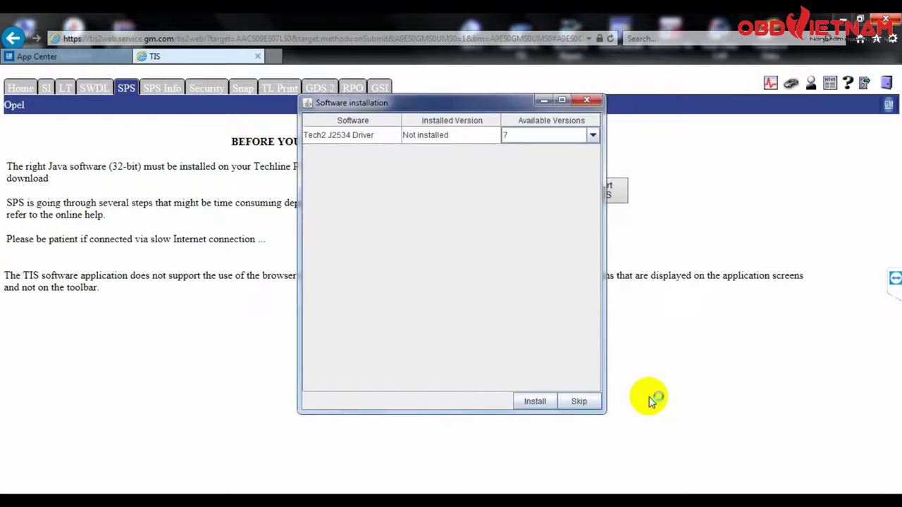
pyautogui.click(535, 401)
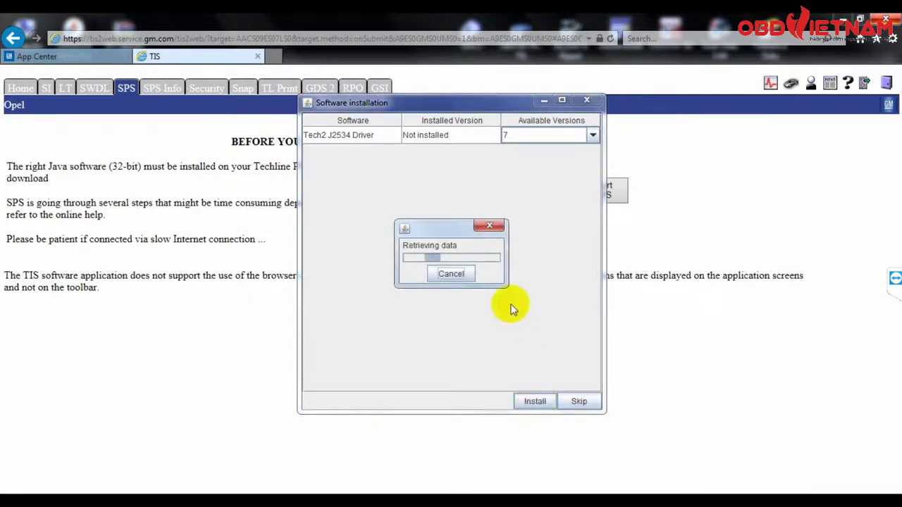
# Step: Skip further software installation and start SPS with the J2534 MDI diagnostic tool and the Replace and Program ECU process
pyautogui.click(581, 402)
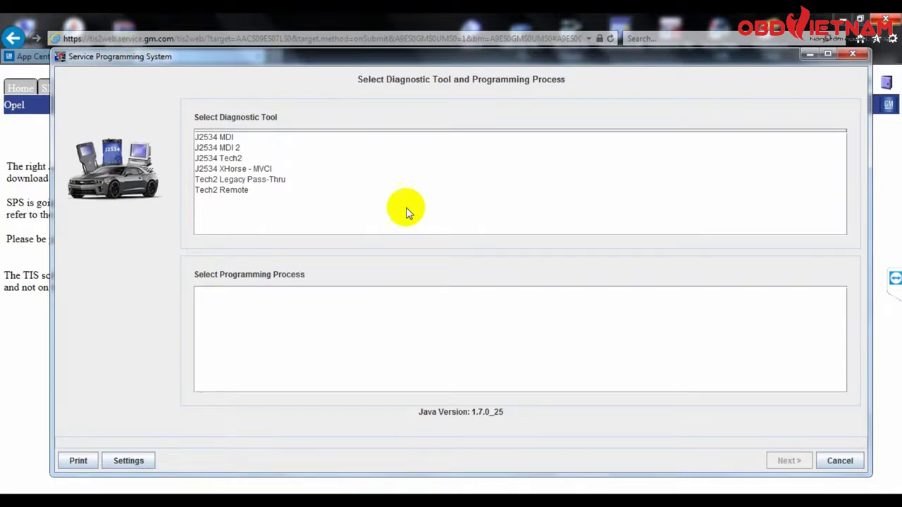
pyautogui.click(222, 137)
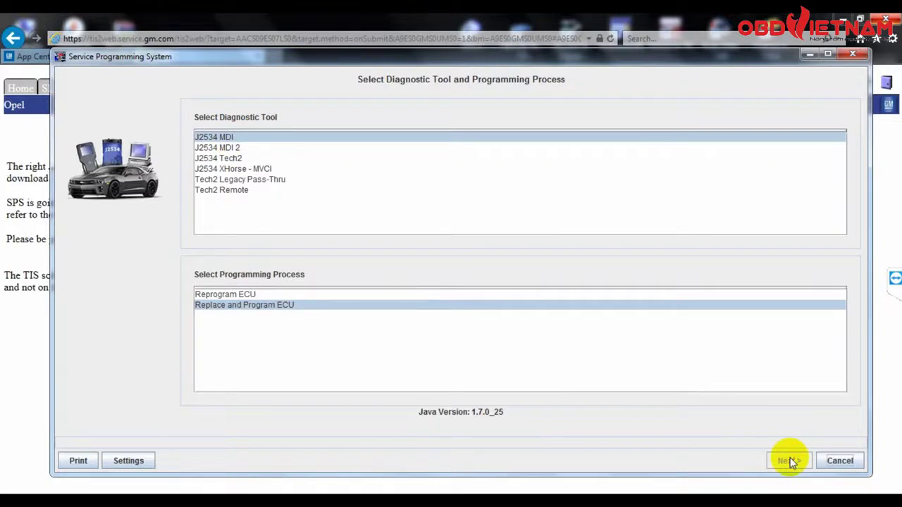
pyautogui.click(789, 460)
# Step: Try to specify the vehicle as a 2010 Chevrolet Passenger Car and look through the available car lines
pyautogui.click(163, 123)
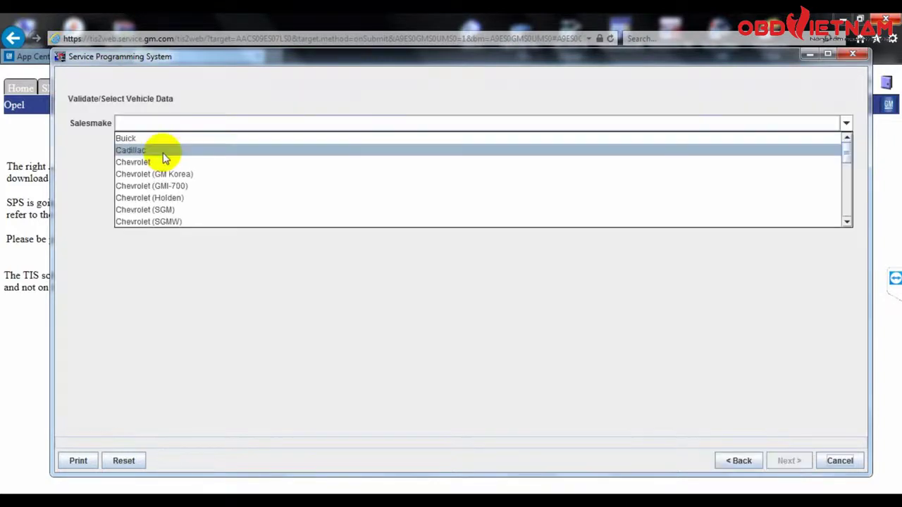
pyautogui.click(160, 162)
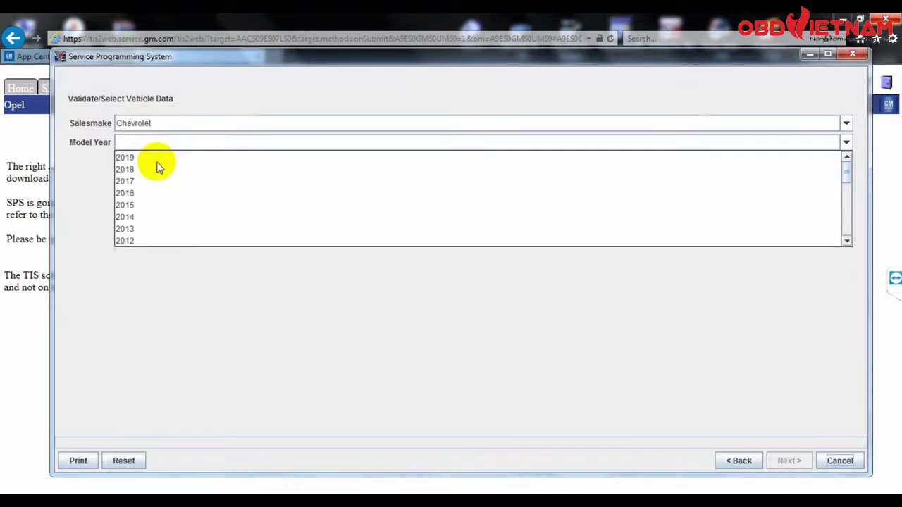
pyautogui.scroll(-1, 211, 205)
pyautogui.click(303, 229)
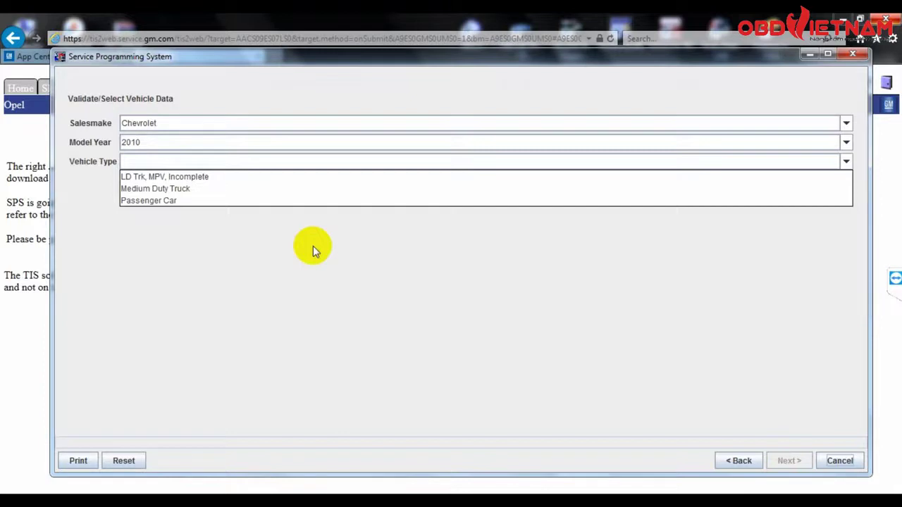
pyautogui.click(221, 201)
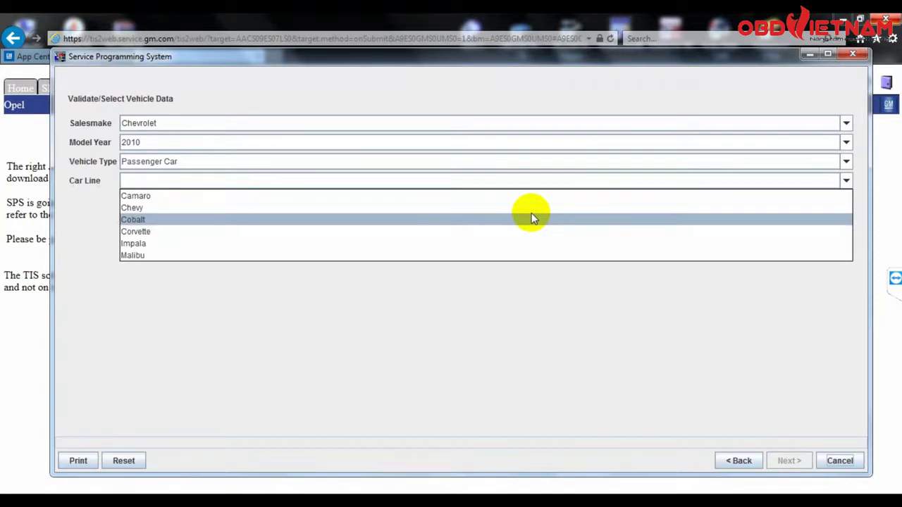
pyautogui.click(377, 187)
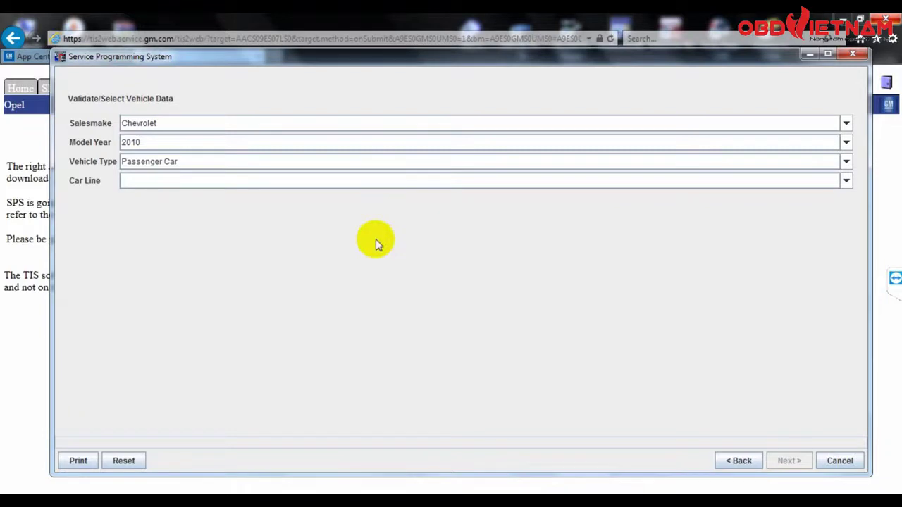
pyautogui.click(351, 173)
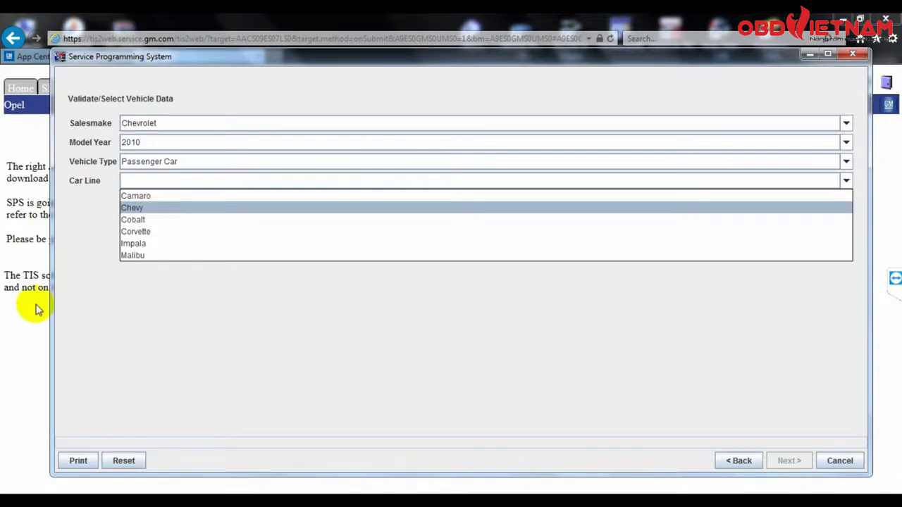
# Step: Set the salesmake to Chevrolet (GM Korea), the model year to 2012 and the vehicle type to Passenger Car
pyautogui.click(197, 123)
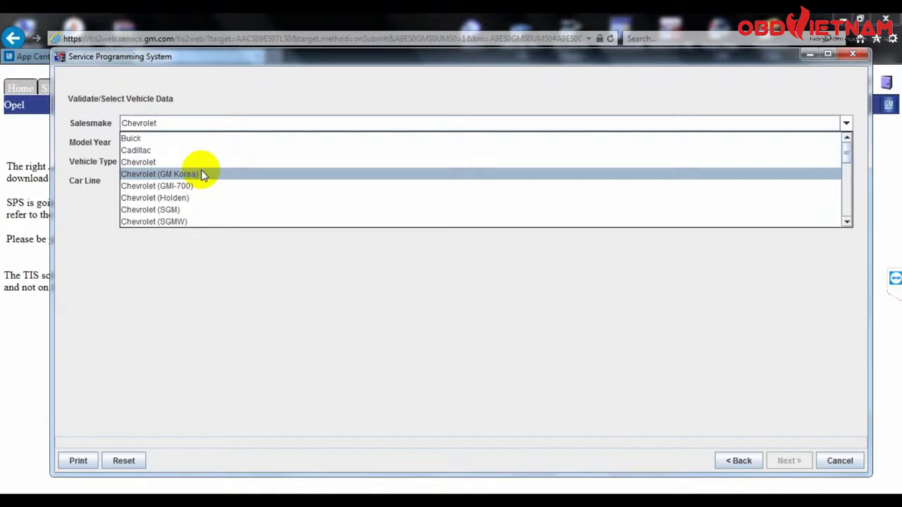
pyautogui.click(201, 174)
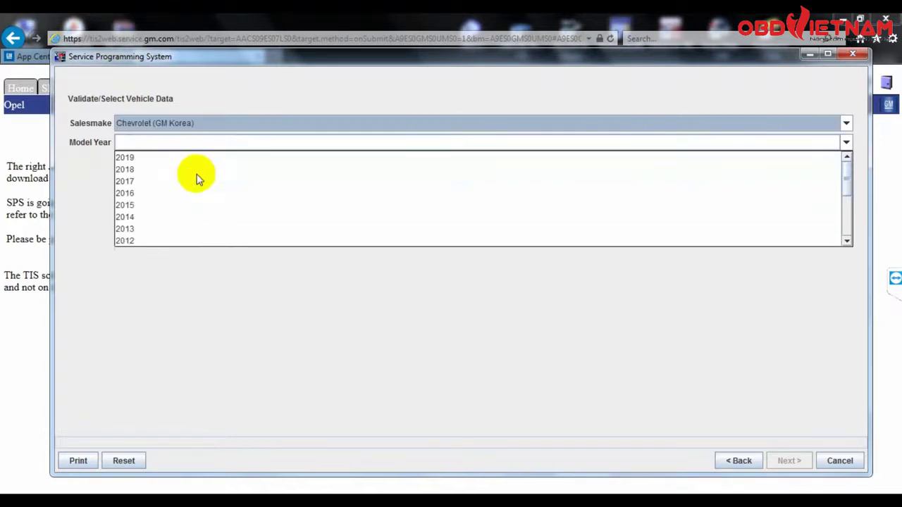
pyautogui.click(125, 240)
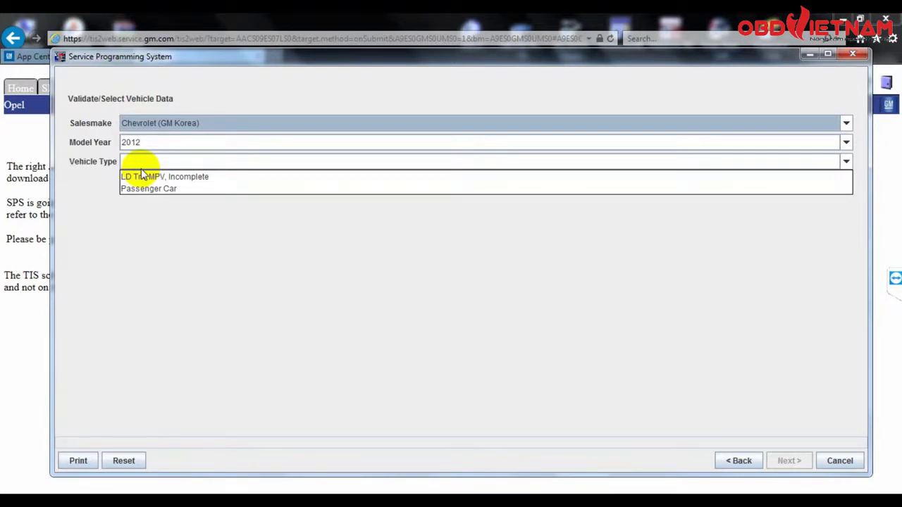
pyautogui.click(170, 188)
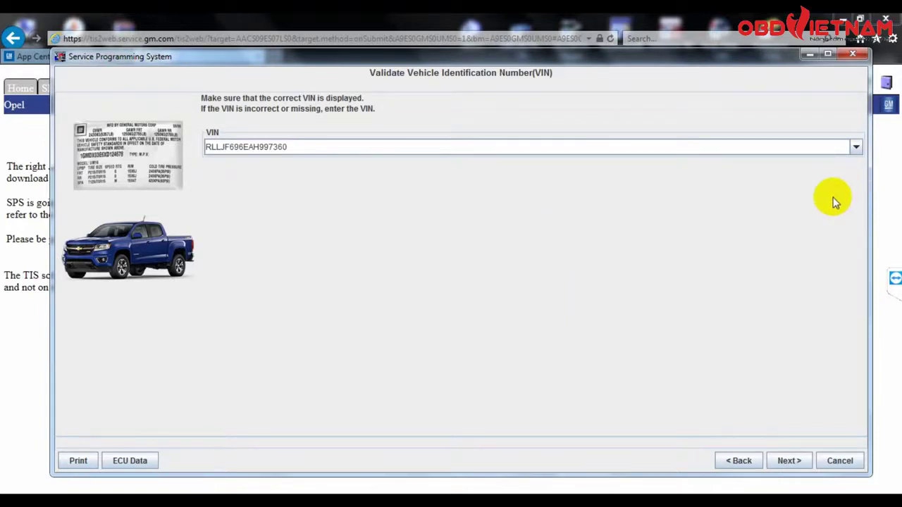
# Step: Accept the VIN and set up Normal Programming for the Engine Control Module, keeping the (&MFH) MAN 5 SPD transmission
pyautogui.click(788, 461)
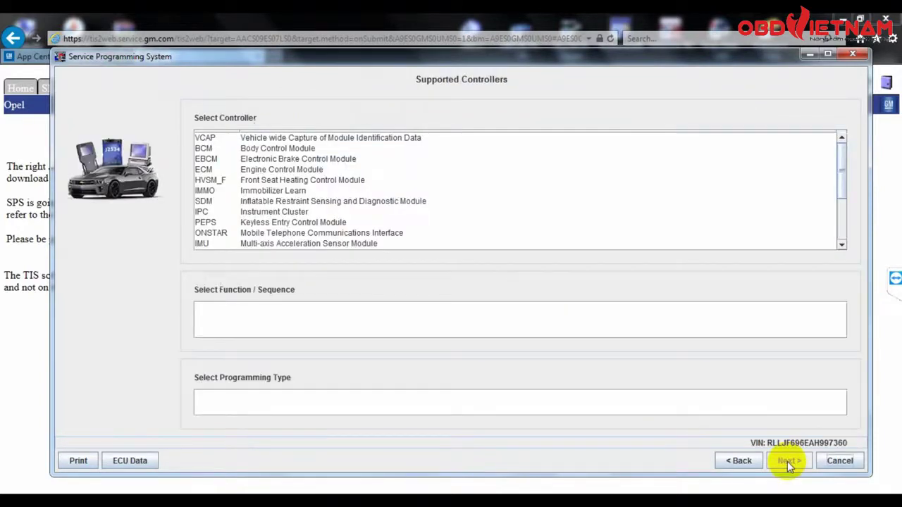
pyautogui.click(293, 170)
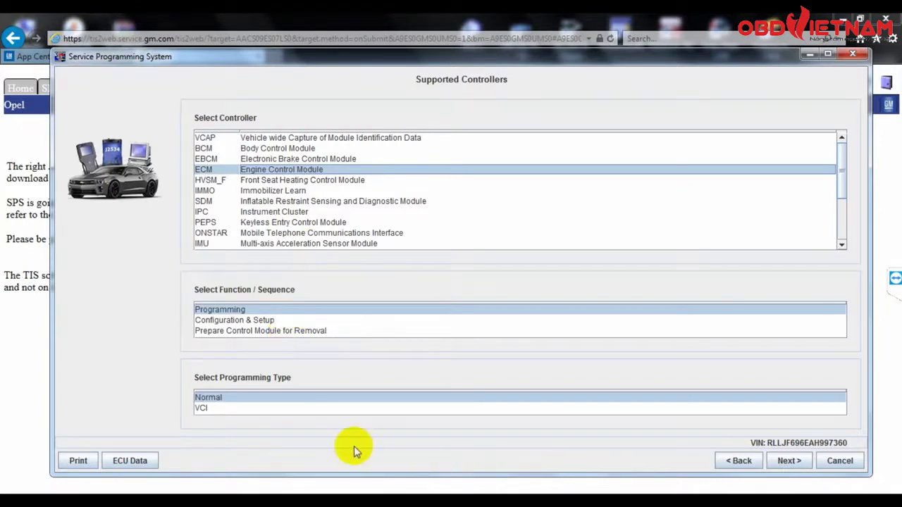
pyautogui.click(789, 461)
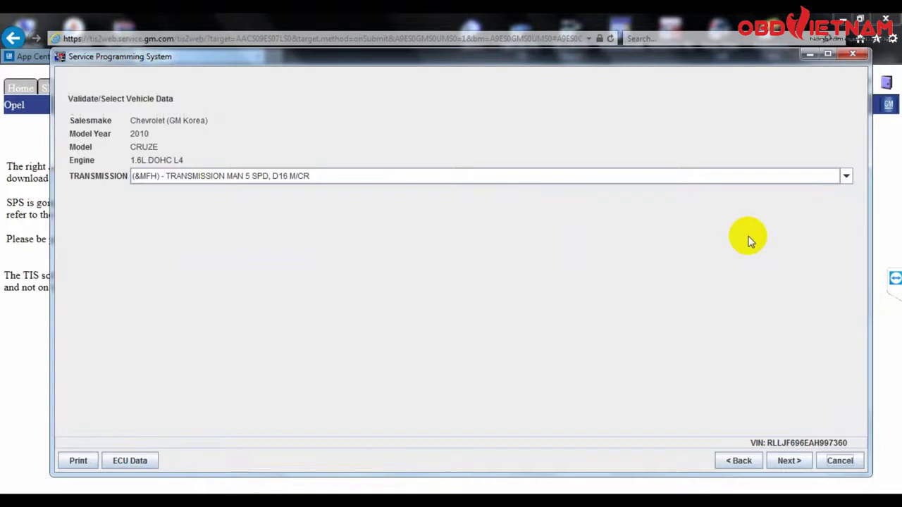
pyautogui.click(787, 460)
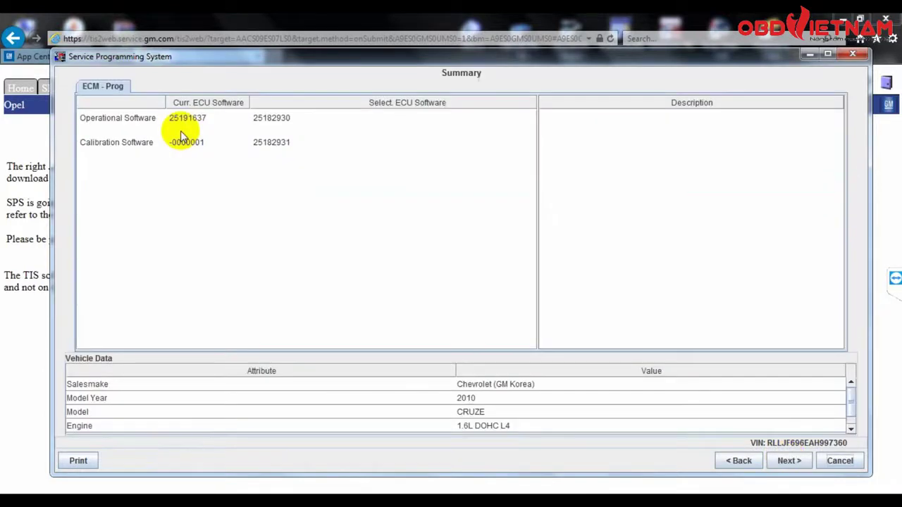
# Step: Program the ECM with the selected software, and recheck its calibration with the vehicle type set to Passenger Car for the 2010 Chevrolet (GM Korea)
pyautogui.click(789, 465)
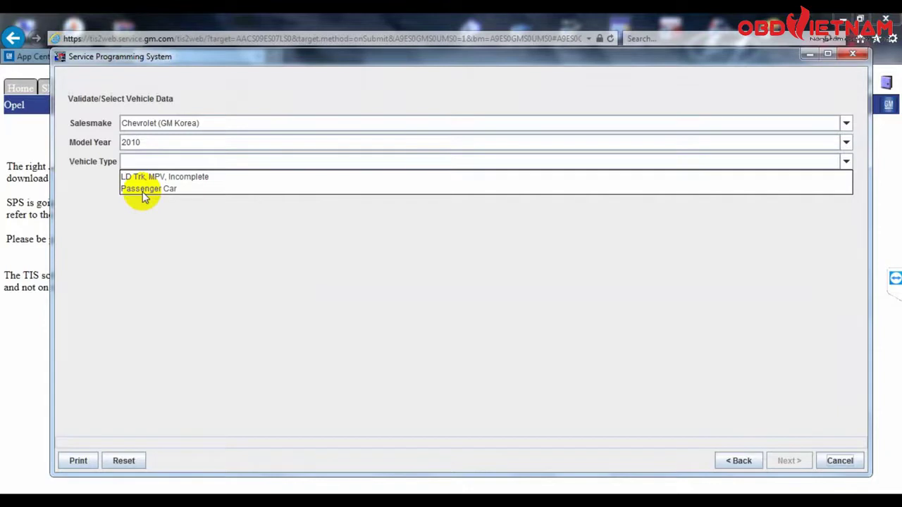
pyautogui.click(184, 188)
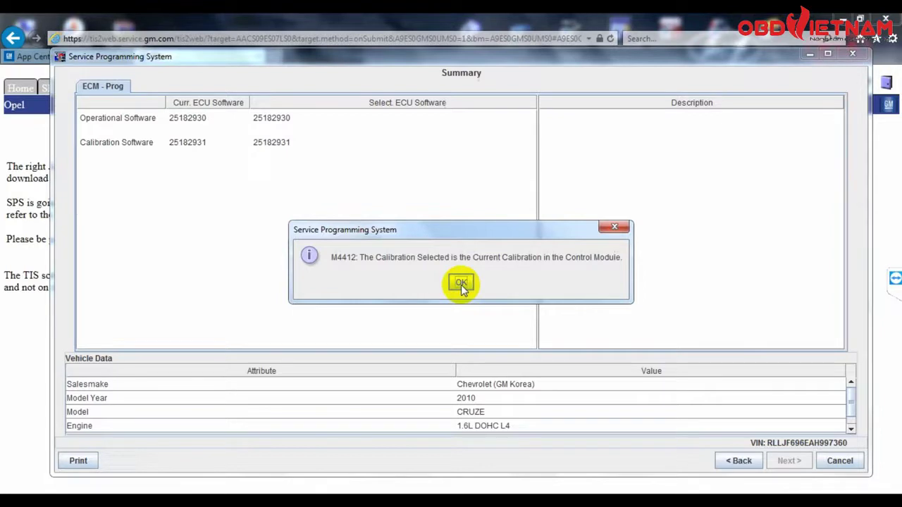
pyautogui.click(461, 285)
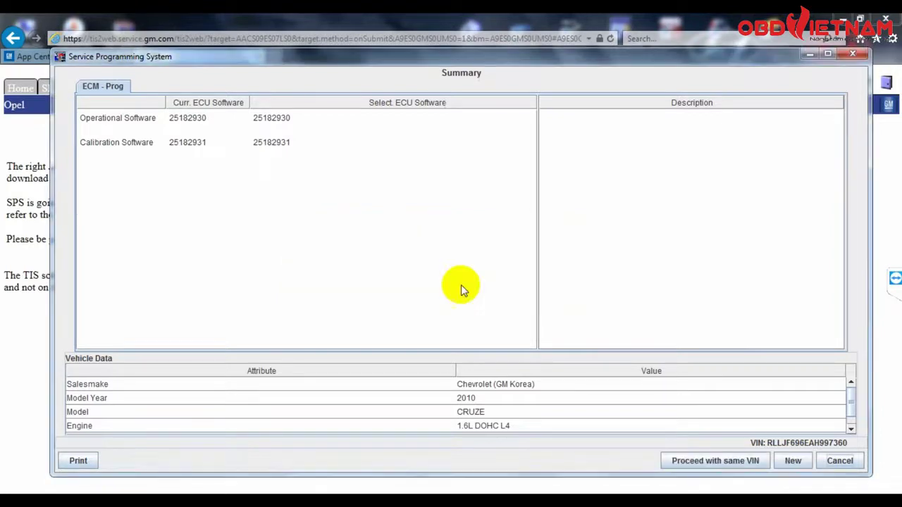
# Step: Proceed with the same VIN and start Prepare Control Module for Removal on the Engine Control Module, with Normal programming type
pyautogui.click(713, 462)
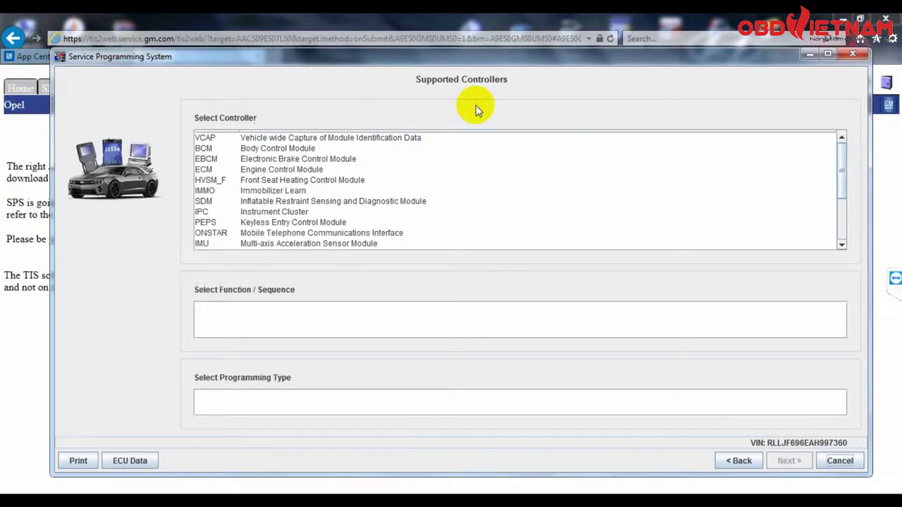
pyautogui.click(317, 169)
pyautogui.click(285, 331)
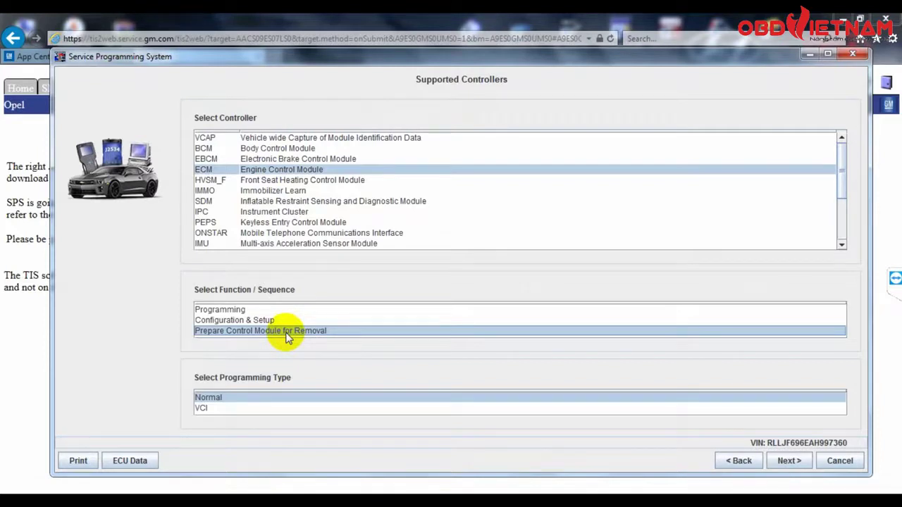
pyautogui.click(790, 462)
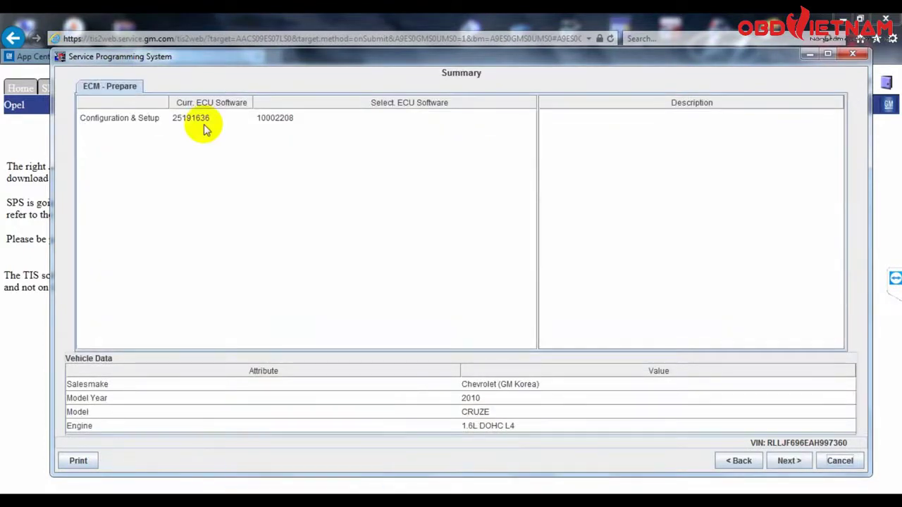
pyautogui.click(789, 461)
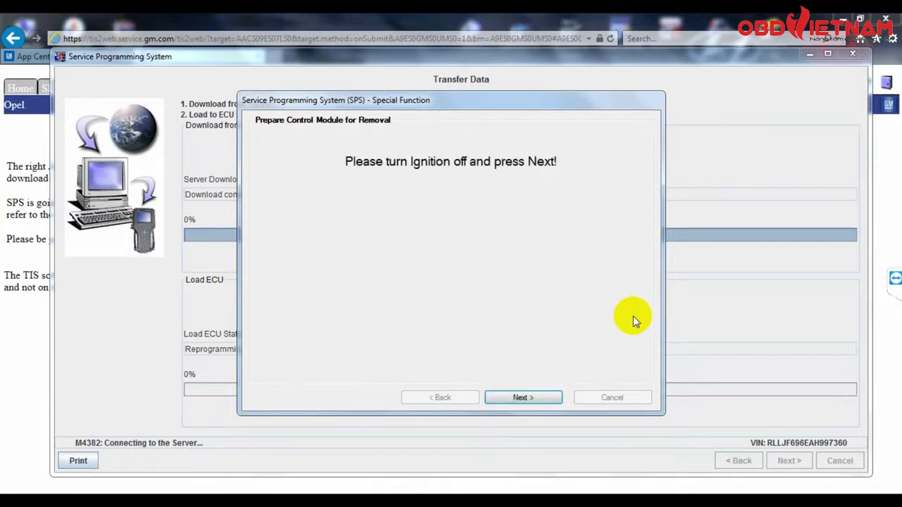
# Step: Confirm the ignition-off and key-removal prompts, finish preparing the ECM for removal and exit the final instructions
pyautogui.press('Return')
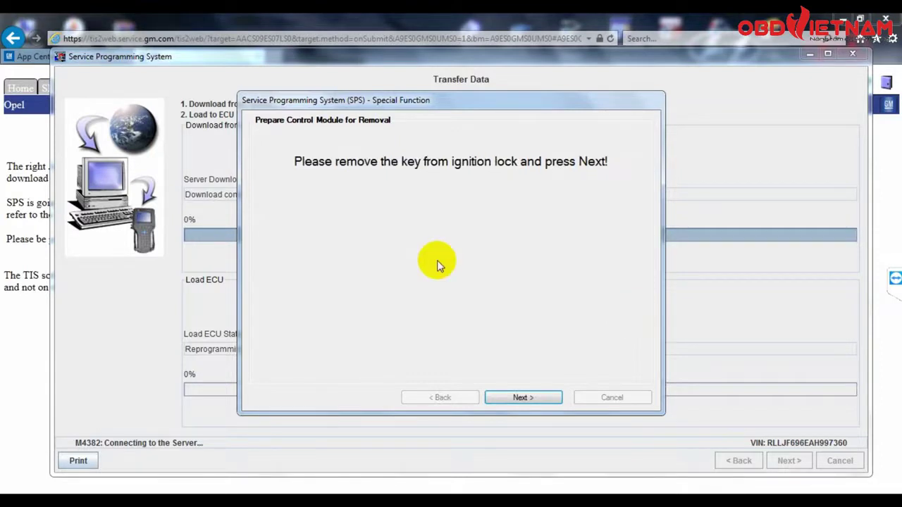
pyautogui.press('Return')
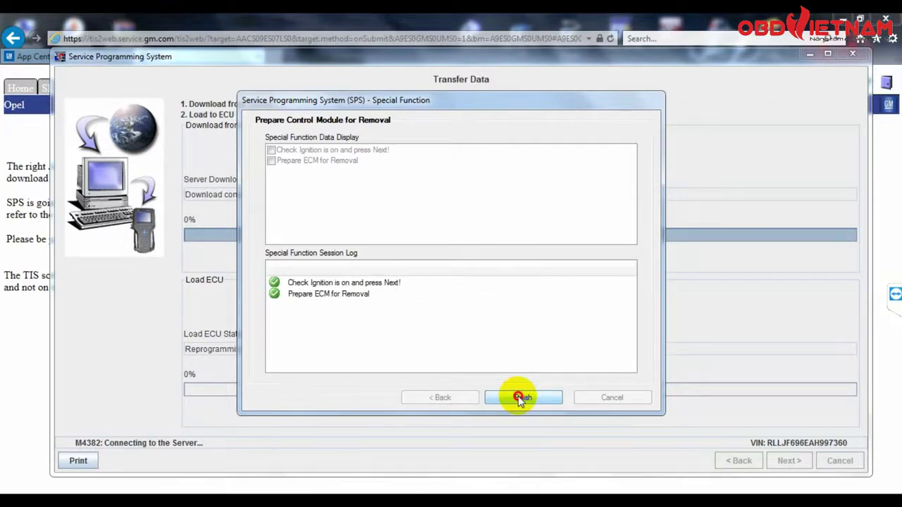
pyautogui.click(519, 399)
pyautogui.click(519, 399)
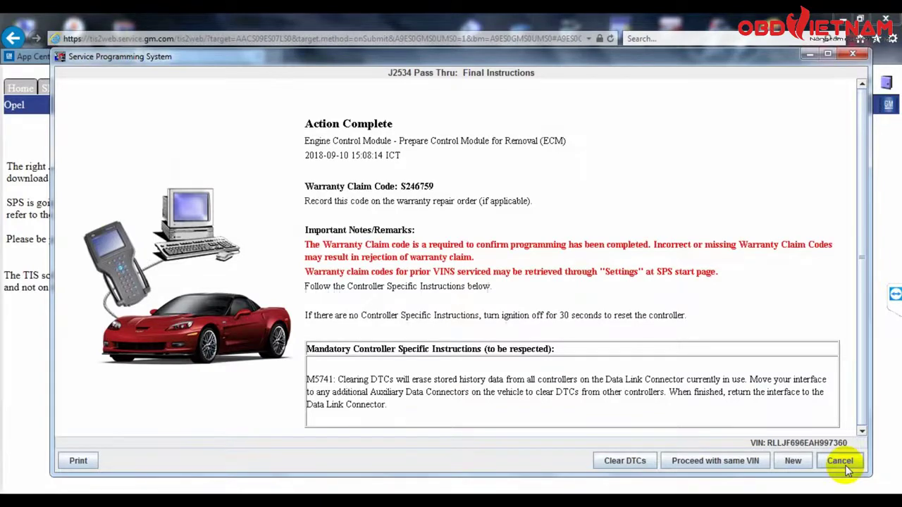
pyautogui.click(840, 462)
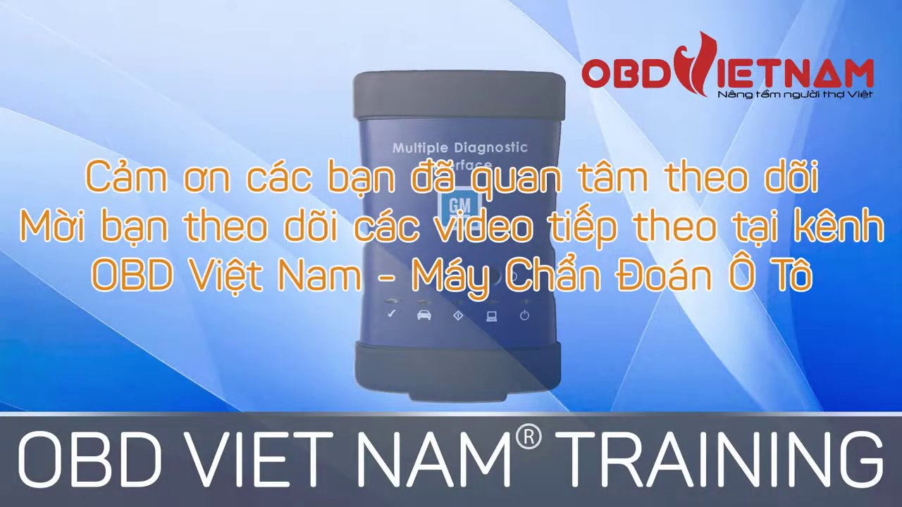